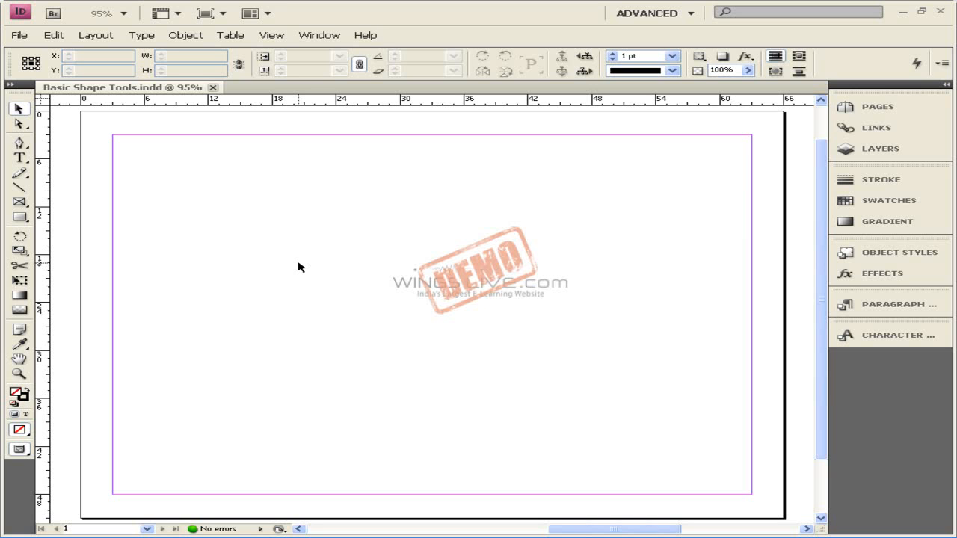
- Draw a rectangle about 13p8 by 9p5 near the page's upper left and a square about 12p10 beside it
key("m")
left_click_drag(156, 171, 303, 247)
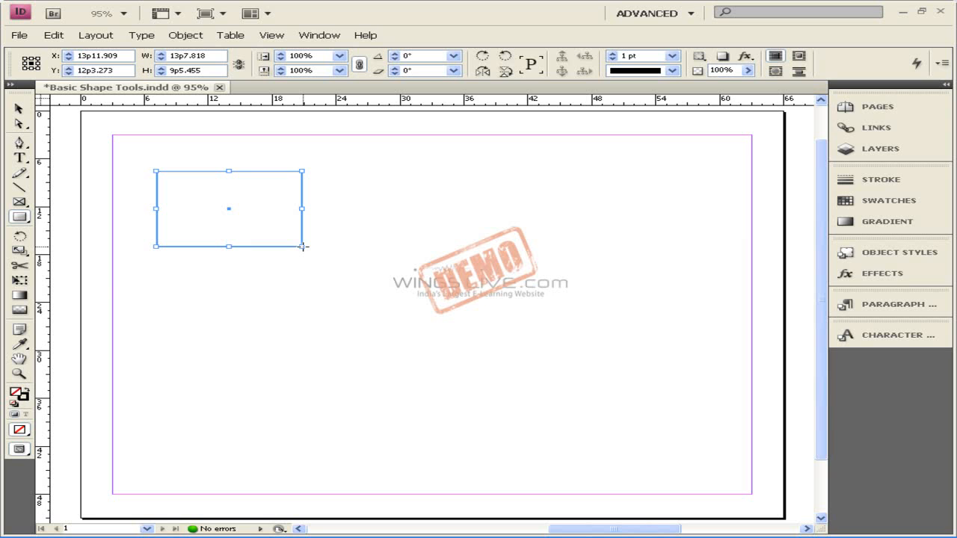
left_click_drag(345, 159, 482, 280)
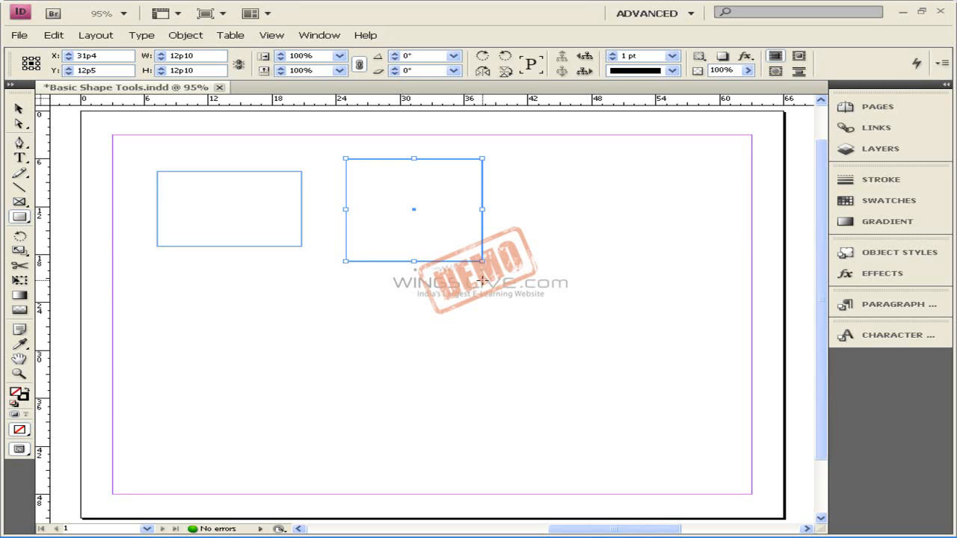
left_click(482, 280)
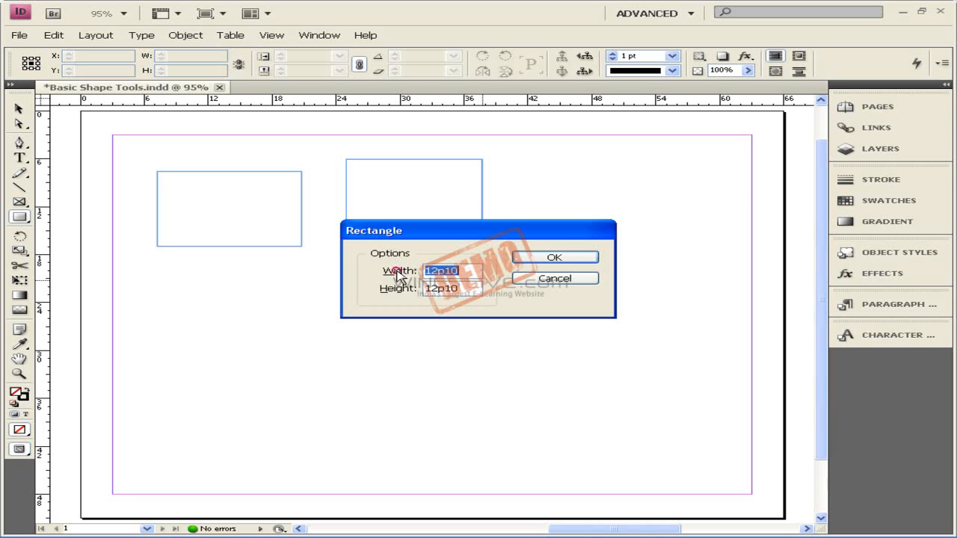
type("15")
key("Tab")
type("15")
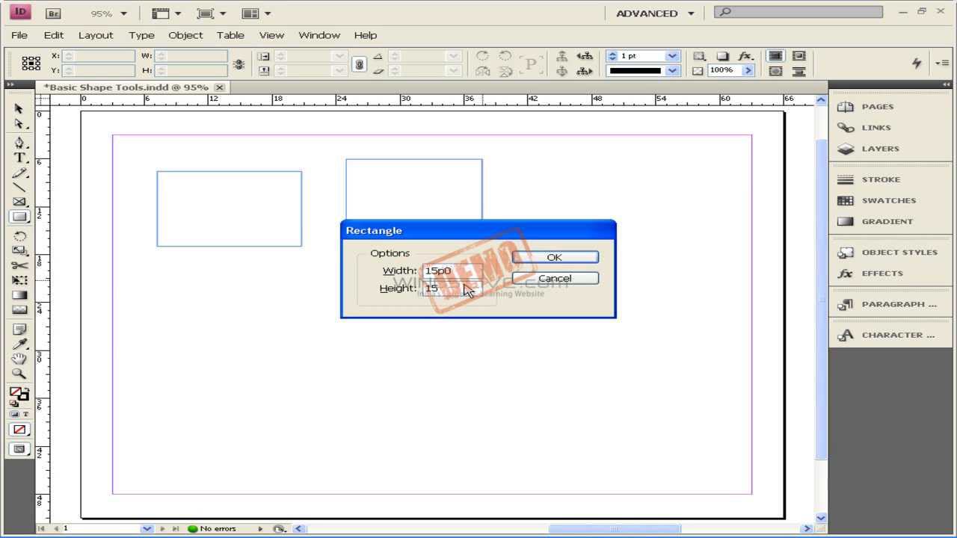
left_click(529, 279)
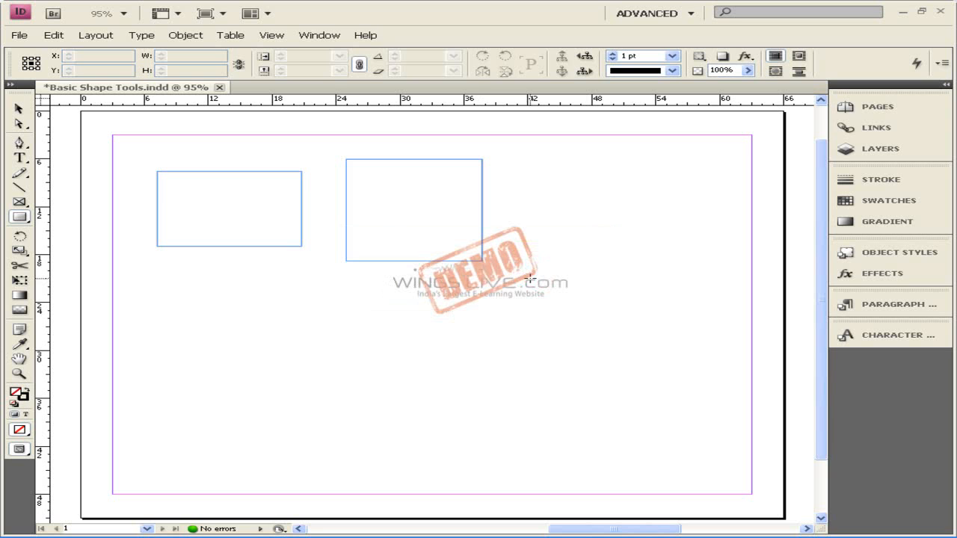
- Create an ellipse 15p0 wide and 10p0 high below the rectangle, and draw a circle about 13p10 across beside it
left_click(20, 216)
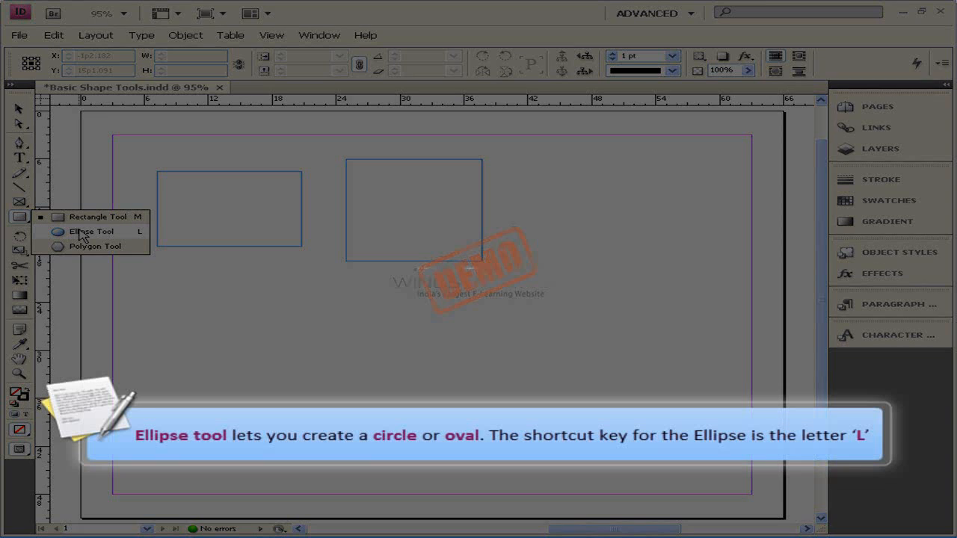
left_click(83, 233)
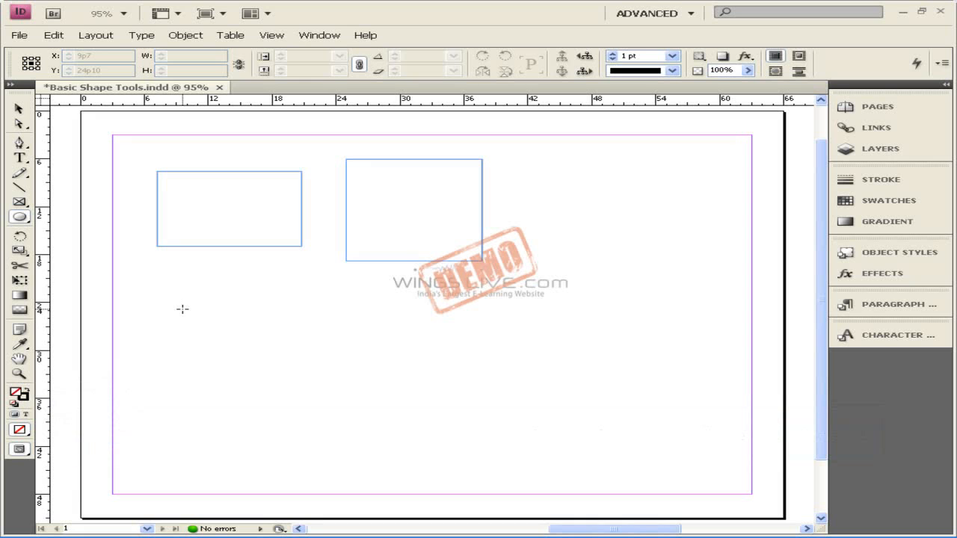
left_click(182, 309)
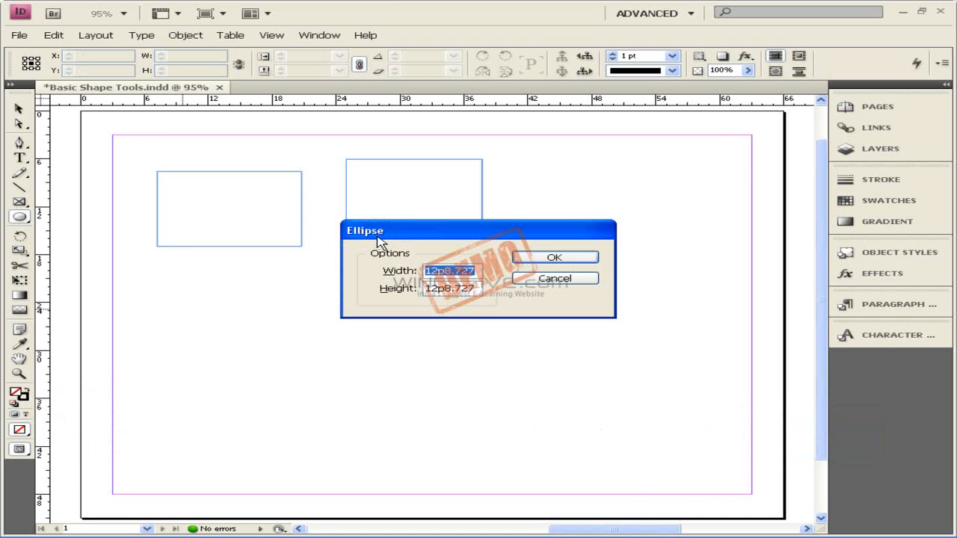
left_click(409, 272)
type("15")
key("Tab")
type("10")
left_click(538, 272)
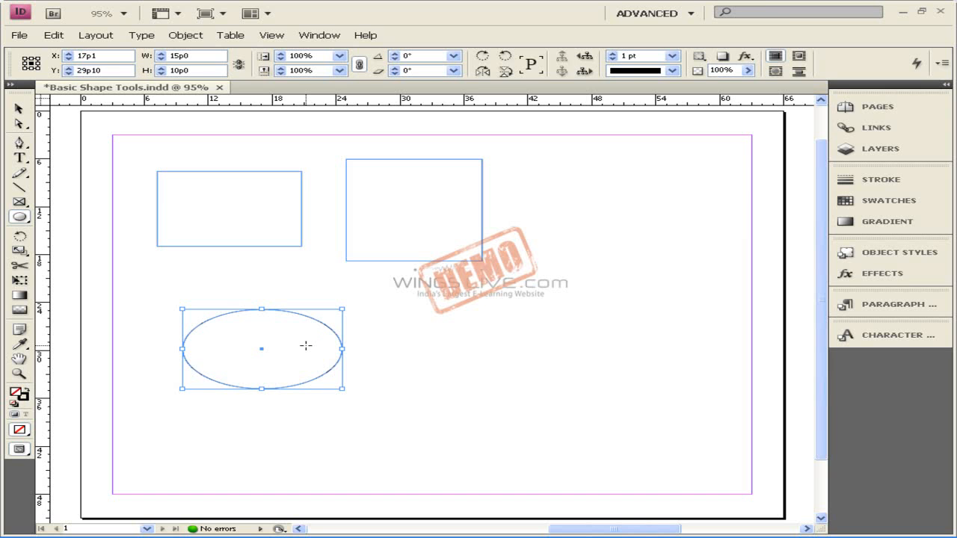
mouse_move(421, 301)
left_mouse_down()
mouse_move(500, 363)
mouse_move(588, 411)
left_mouse_up()
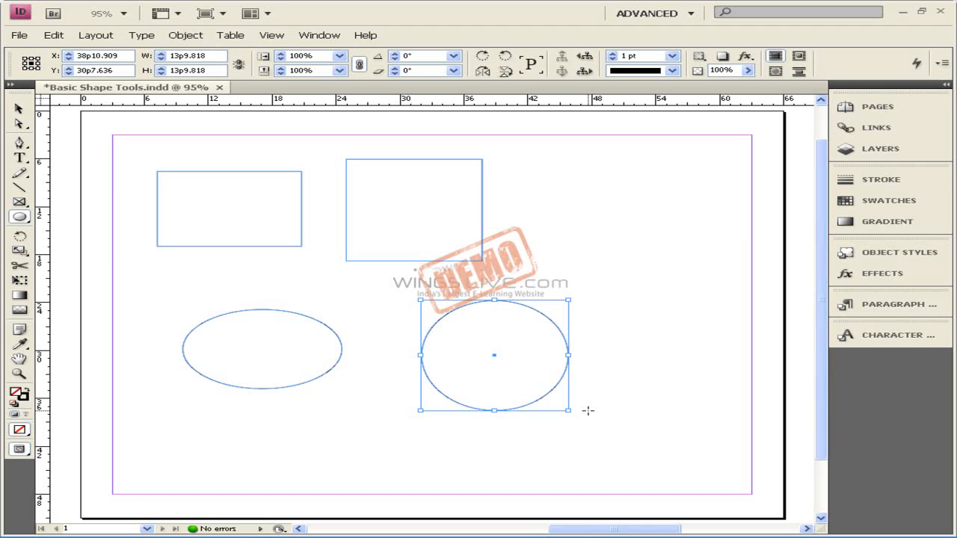
- Draw a seven-sided polygon about 13p1 wide and 13p8 high to the right of the square
left_click_drag(22, 217, 59, 246)
left_click_drag(571, 168, 711, 276)
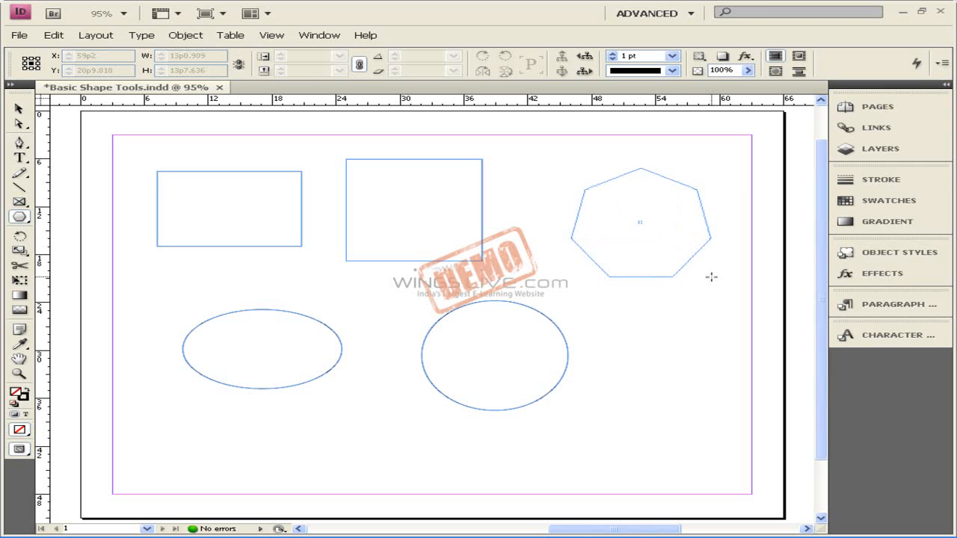
left_click_drag(711, 277, 711, 276)
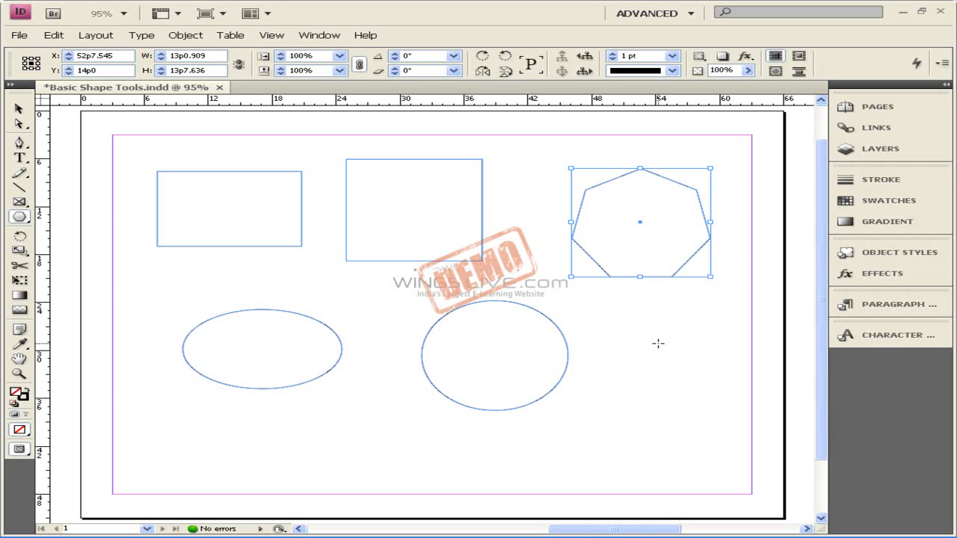
- Draw a second polygon about 12p2 by 12p7 in the page's lower right, adding a star inset for a seven-pointed star
left_click_drag(589, 381, 720, 480)
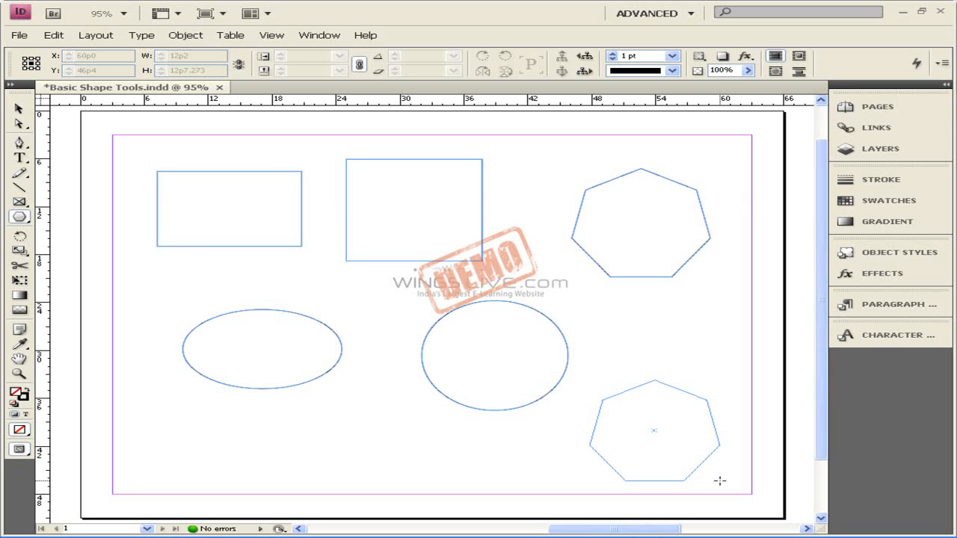
key("Right")
key("Right")
key("Right")
key("Right")
left_click_drag(720, 481, 720, 480)
key("Right")
key("Right")
key("Right")
key("Right")
key("Right")
key("Right")
key("Right")
key("Left")
key("Left")
key("Left")
key("Left")
key("Left")
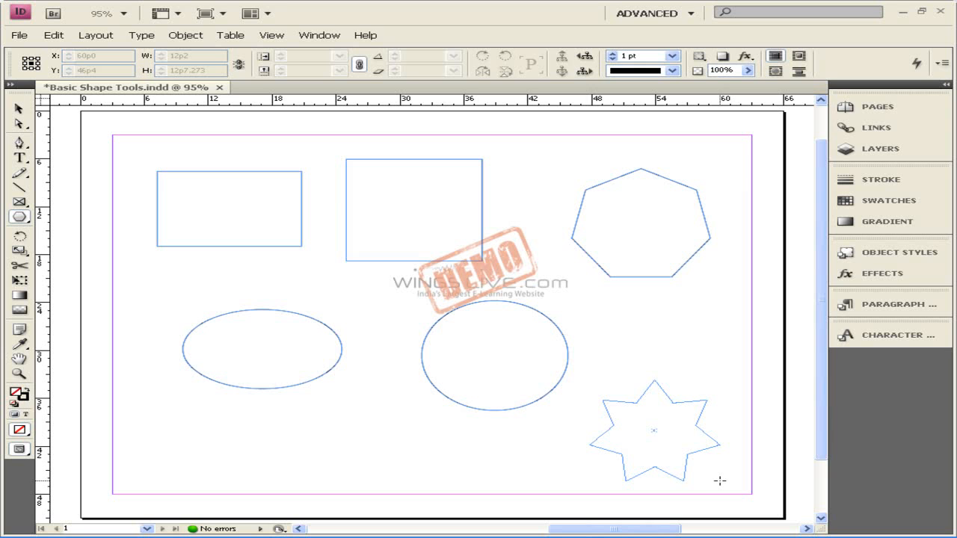
- Vary the number of points on the lower-right star and reduce it to five
key("Up")
key("Up")
key("Up")
key("Up")
key("Up")
left_click_drag(720, 481, 720, 481)
key("Up")
key("Down")
key("Down")
key("Down")
key("Down")
key("Down")
key("Down")
key("Down")
key("Down")
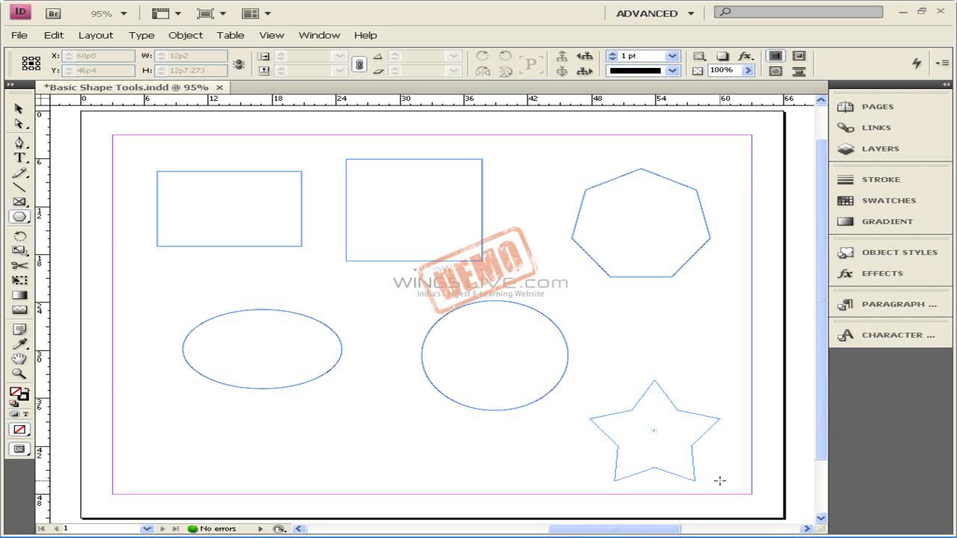
- Remove the star inset from the five-pointed shape to make it a plain pentagon
key("Left")
key("Left")
key("Left")
key("Left")
left_click_drag(719, 481, 719, 480)
key("Left")
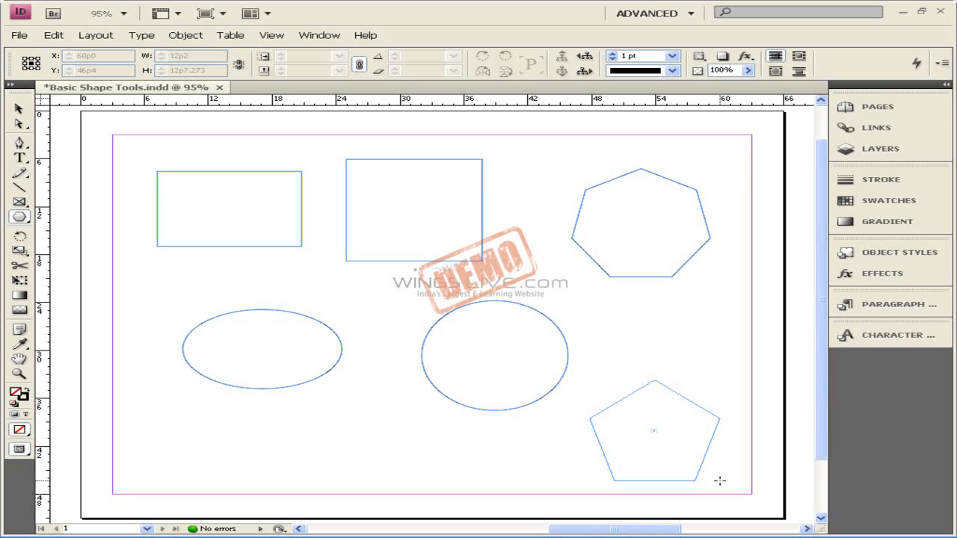
- Change the lower-right polygon to six sides and finish it as a hexagon about 12p2 by 12p7
key("Up")
left_click_drag(720, 480, 719, 481)
key("Up")
key("Up")
key("Up")
key("Down")
key("Down")
key("Down")
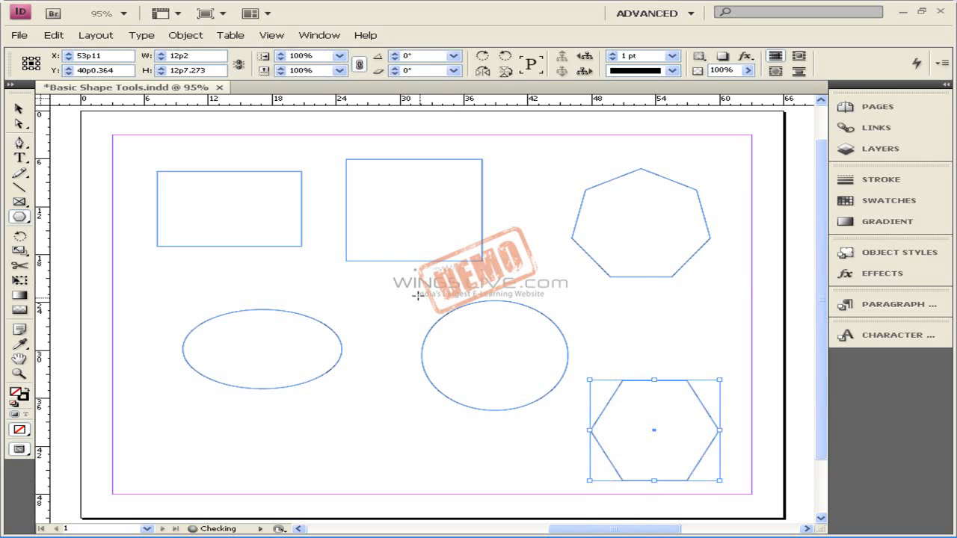
- Check the Polygon tool's width, height, number of sides and star inset options without creating a shape
left_click(396, 284)
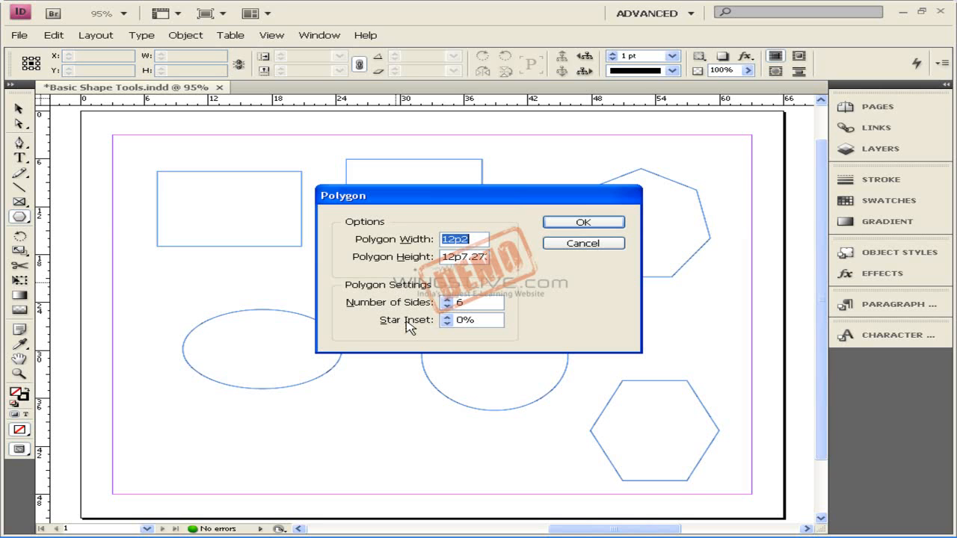
left_click(565, 246)
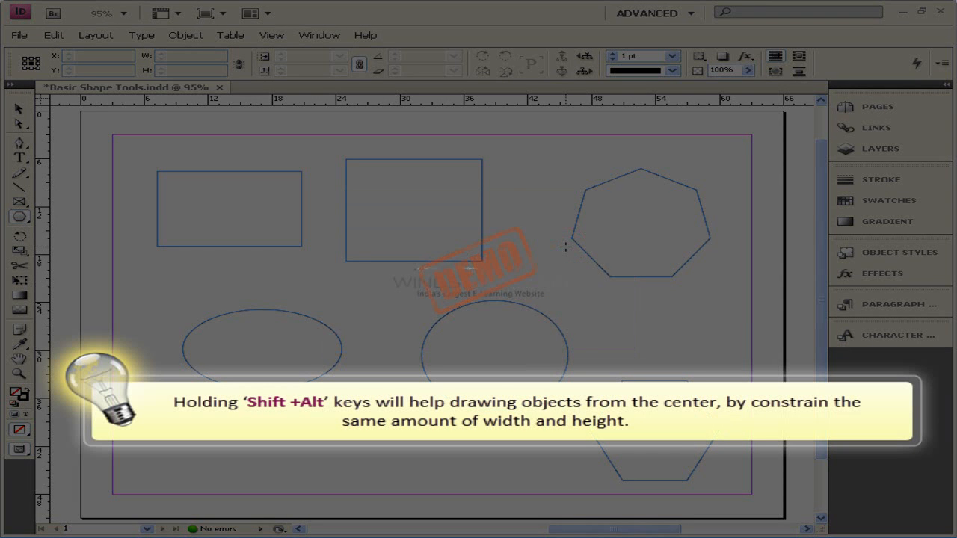